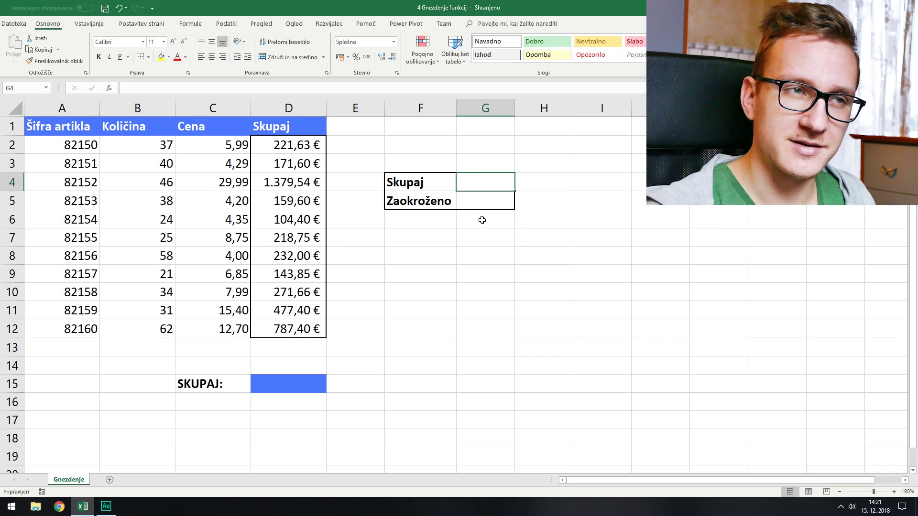
Step: Enter a SUM of D2:D12 in cell G4, beside the Skupaj label
{"action": "left_click", "coordinate": [486, 187]}
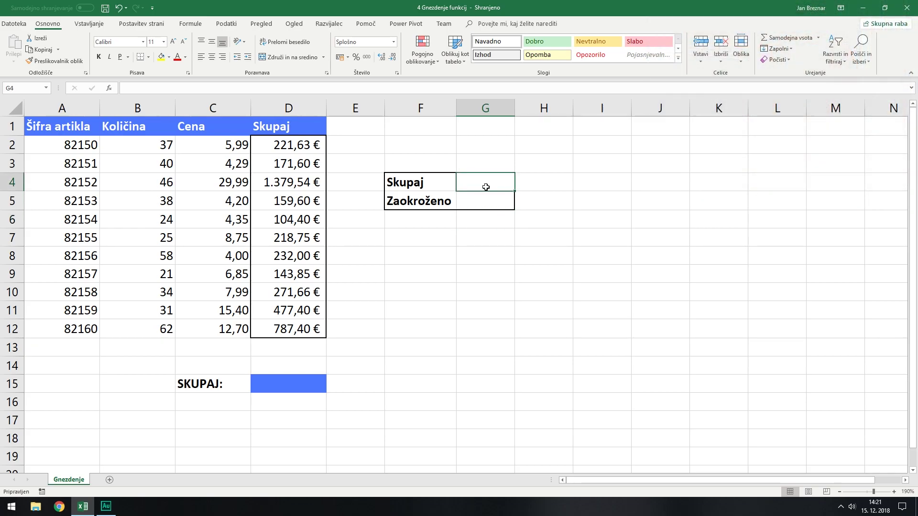
{"action": "left_click", "coordinate": [804, 38]}
{"action": "left_click_drag", "start_coordinate": [298, 152], "coordinate": [314, 327]}
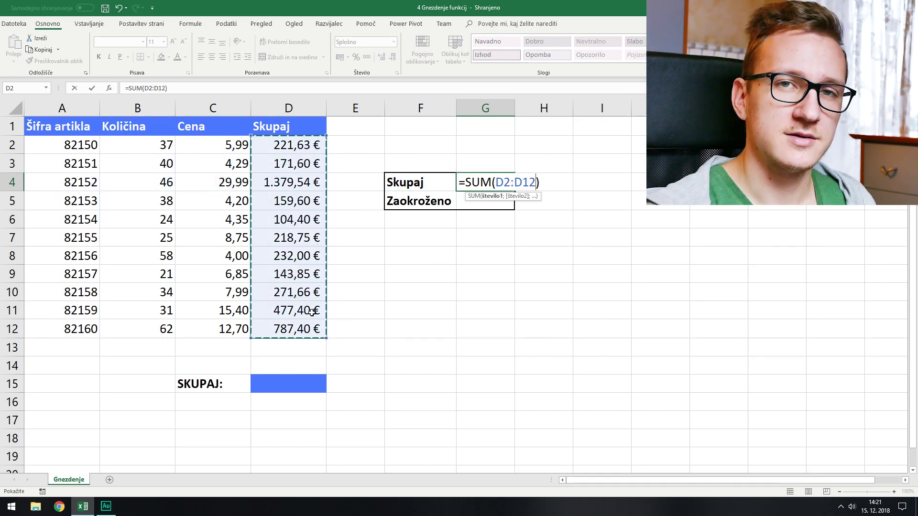
{"action": "key", "text": "Return"}
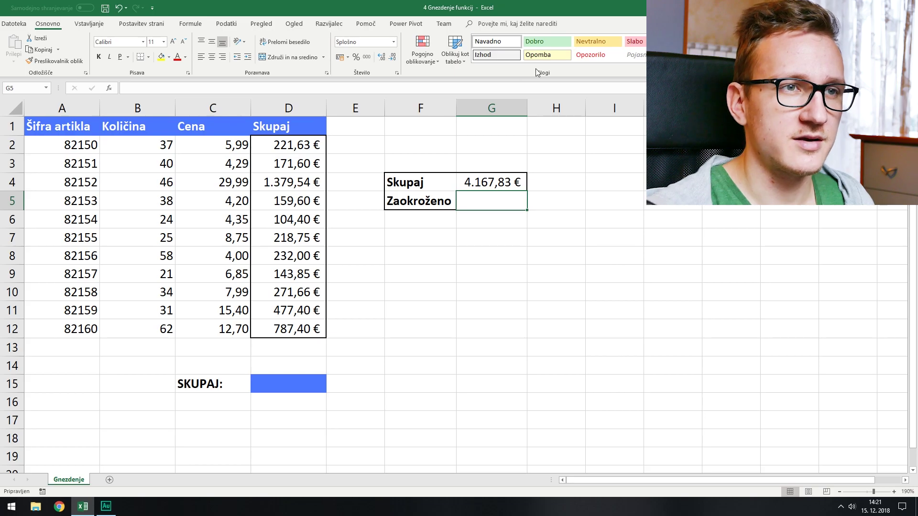
{"action": "left_click", "coordinate": [514, 182]}
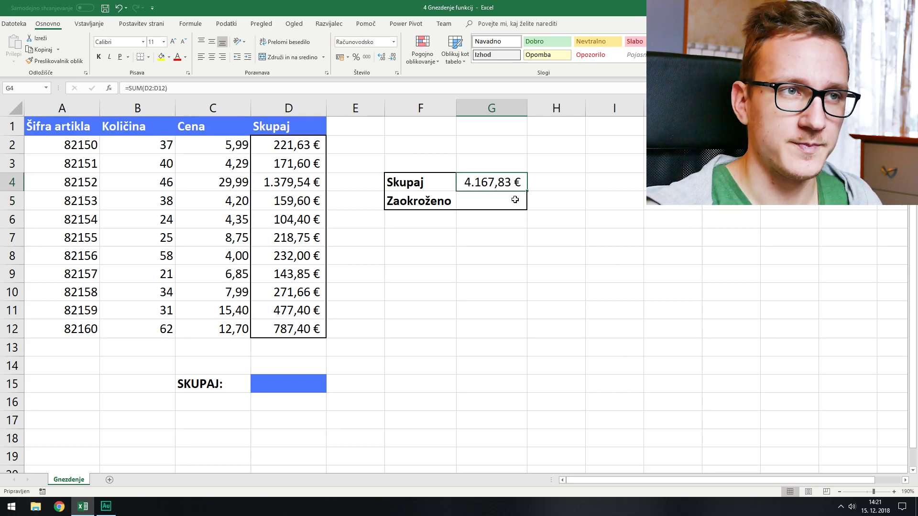
Step: Enter a ROUND formula in cell G5 that rounds G4 to 0 decimal places
{"action": "left_click", "coordinate": [518, 200]}
{"action": "type", "text": "="}
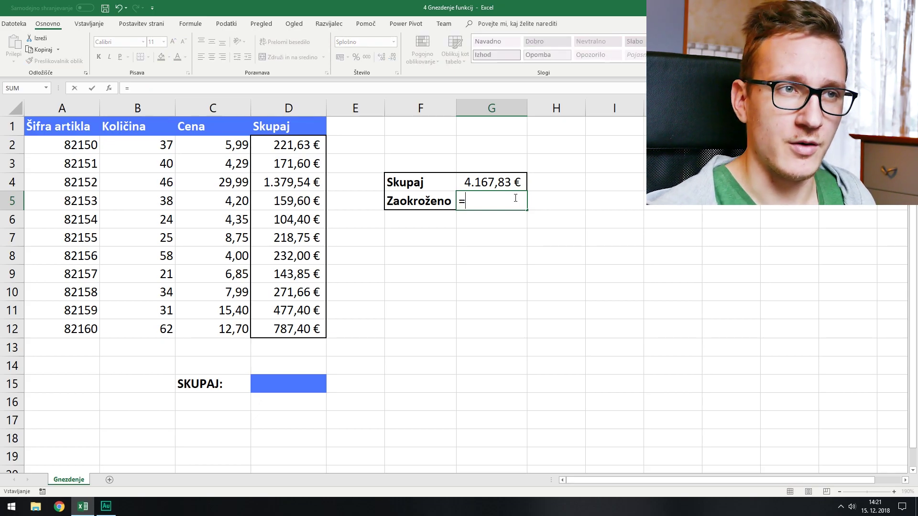
{"action": "type", "text": "roun"}
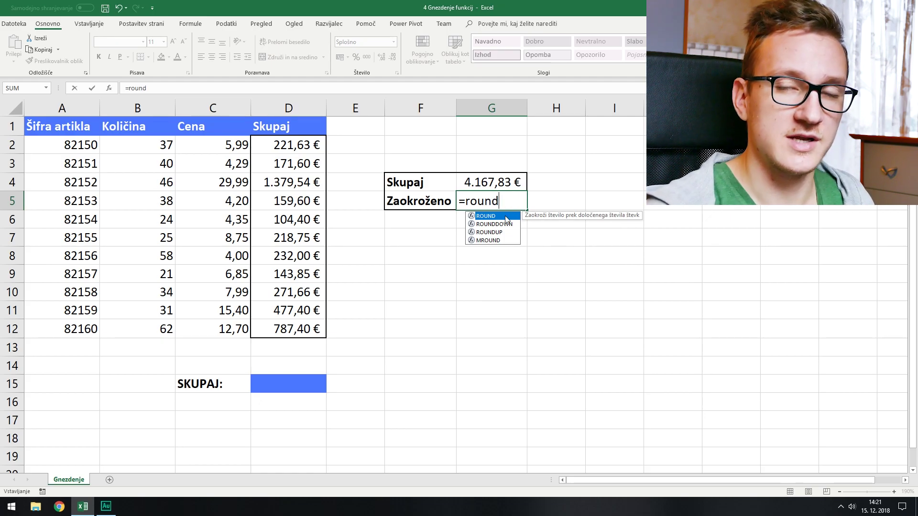
{"action": "type", "text": "d"}
{"action": "double_click", "coordinate": [506, 217]}
{"action": "left_click", "coordinate": [110, 89]}
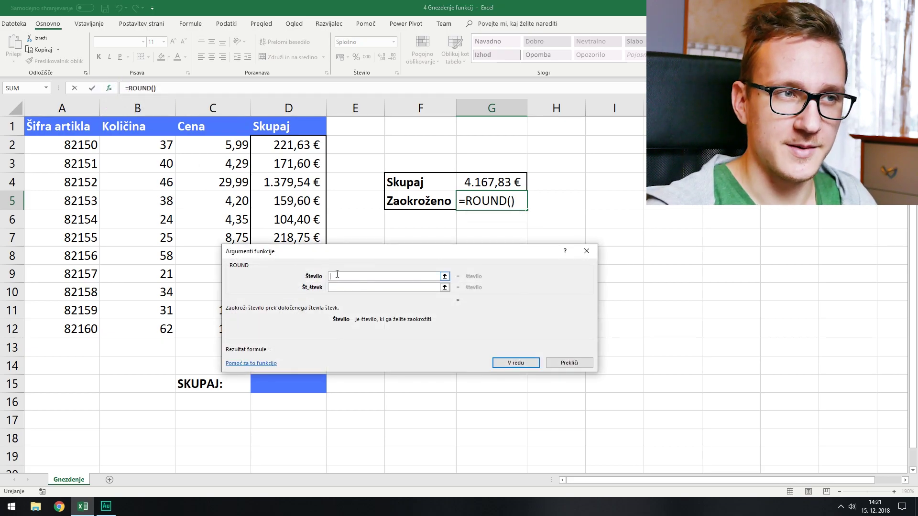
{"action": "left_click", "coordinate": [519, 182]}
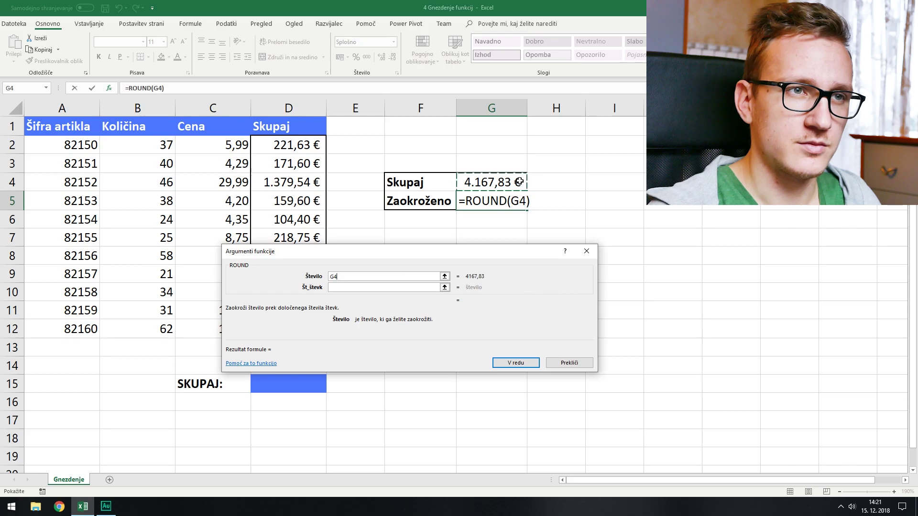
{"action": "left_click", "coordinate": [388, 286]}
{"action": "type", "text": "0"}
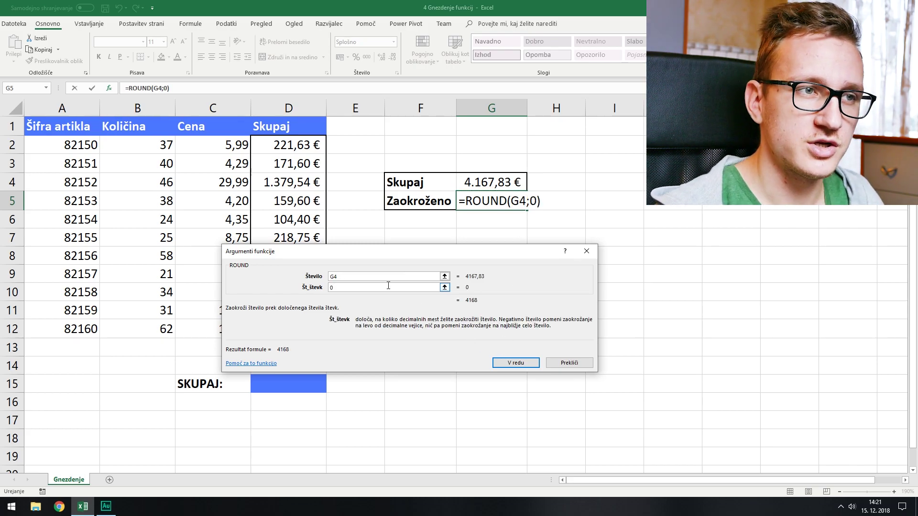
{"action": "left_click", "coordinate": [510, 365]}
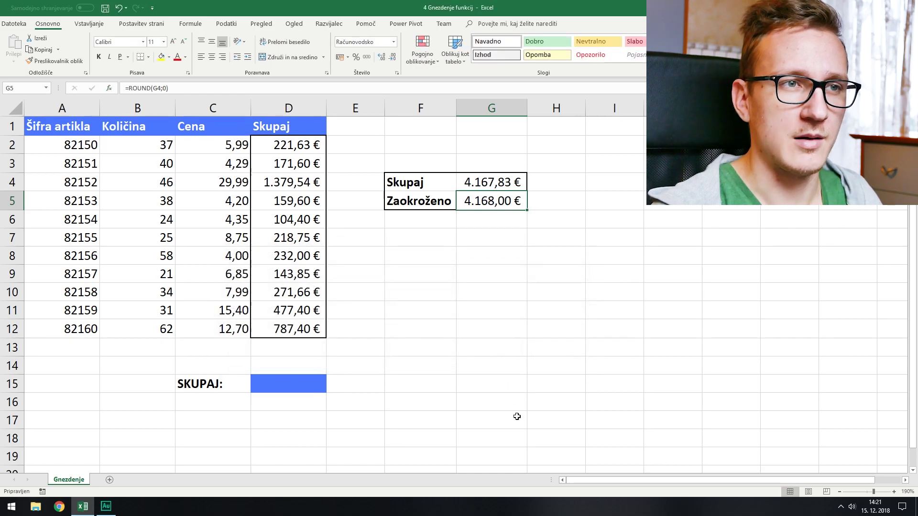
{"action": "left_click_drag", "start_coordinate": [506, 181], "coordinate": [497, 200]}
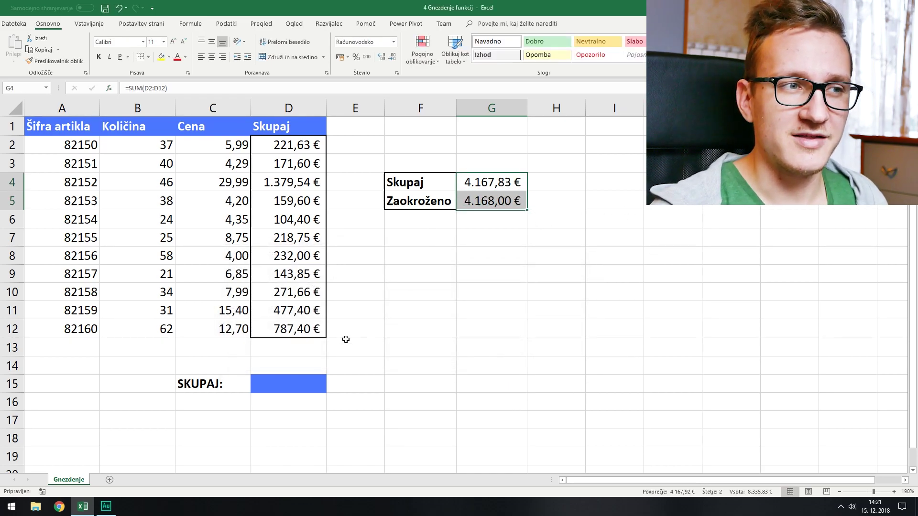
Step: Begin a ROUND formula in cell D15 with its number of digits set to 0, leaving the number argument empty
{"action": "left_click", "coordinate": [313, 385]}
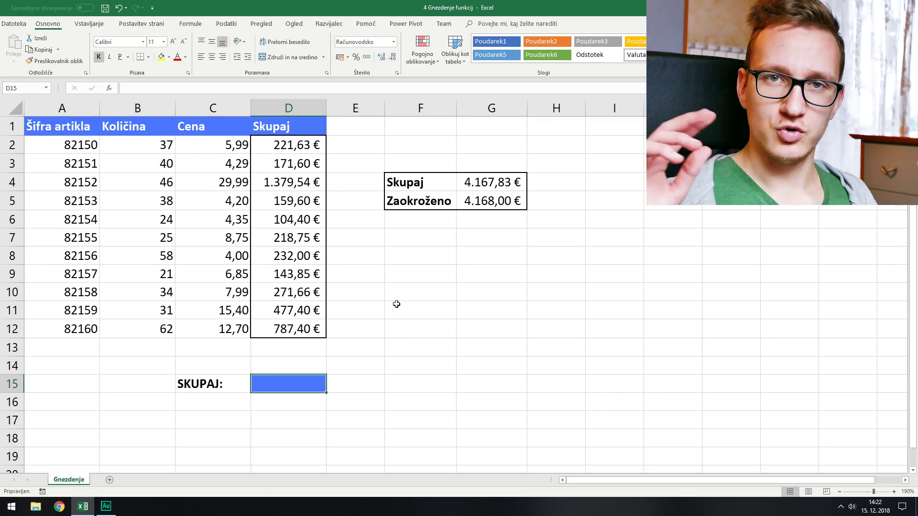
{"action": "type", "text": "="}
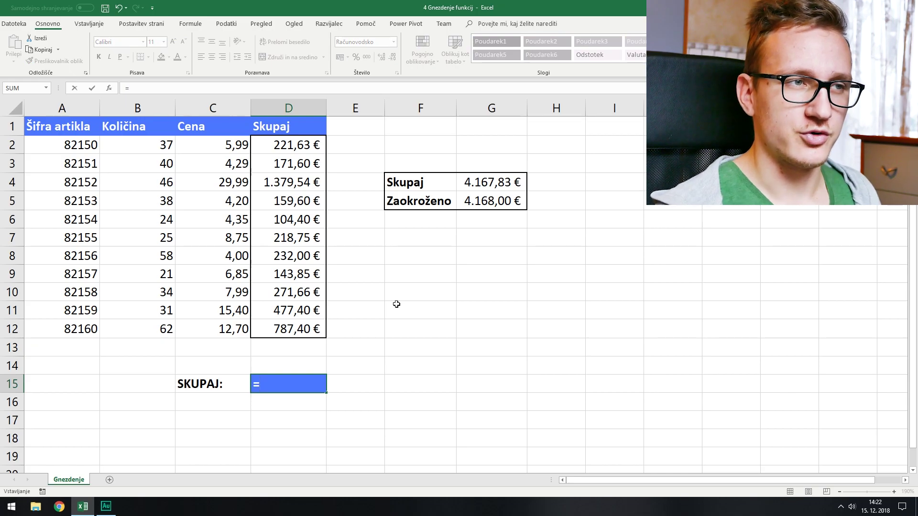
{"action": "type", "text": "rounde"}
{"action": "key", "text": "BackSpace"}
{"action": "type", "text": "("}
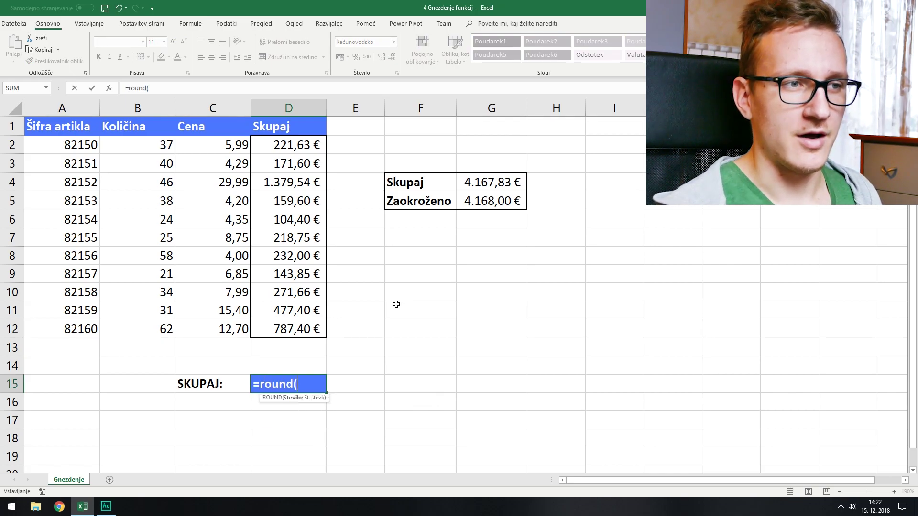
{"action": "left_click", "coordinate": [109, 90]}
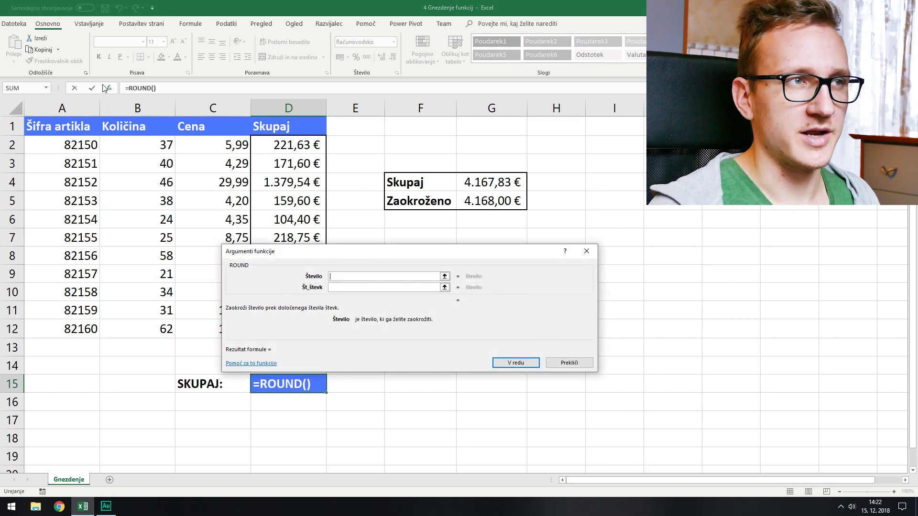
{"action": "left_click_drag", "start_coordinate": [400, 258], "coordinate": [477, 336]}
{"action": "left_click", "coordinate": [414, 366]}
{"action": "type", "text": "0"}
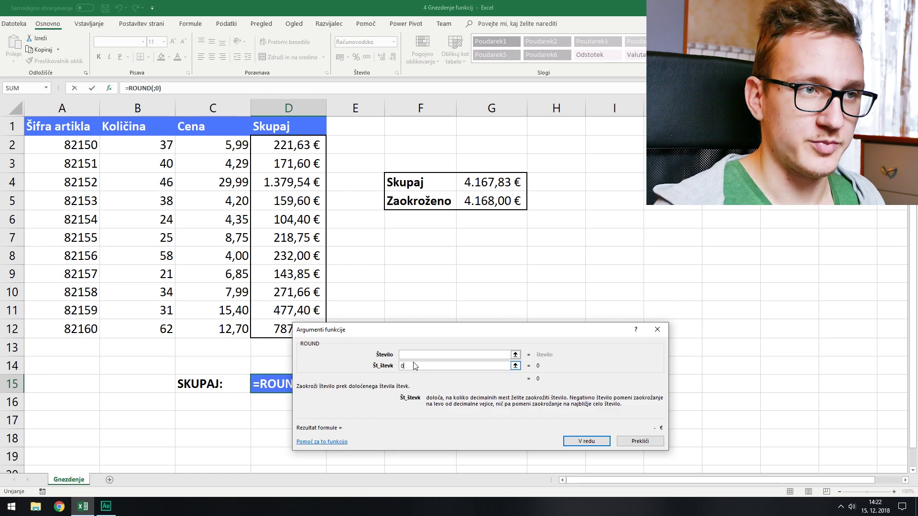
{"action": "left_click", "coordinate": [475, 355]}
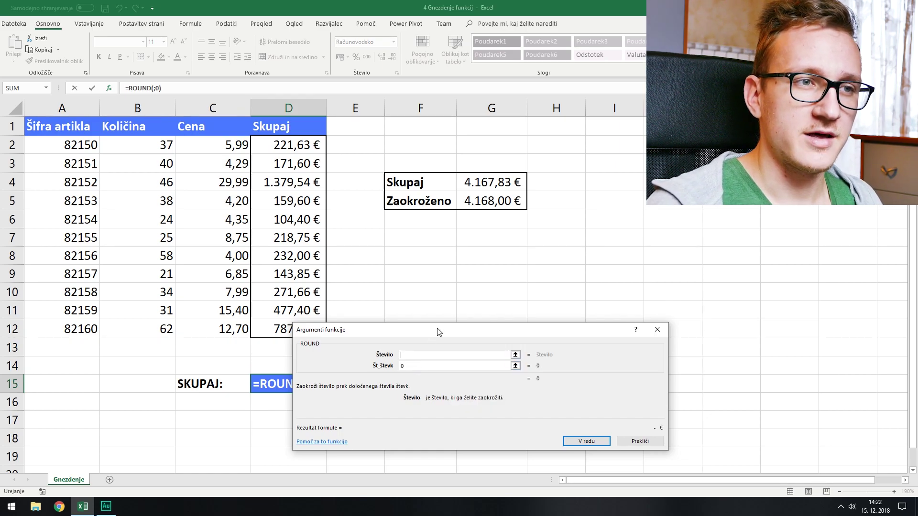
{"action": "left_click_drag", "start_coordinate": [437, 330], "coordinate": [445, 350]}
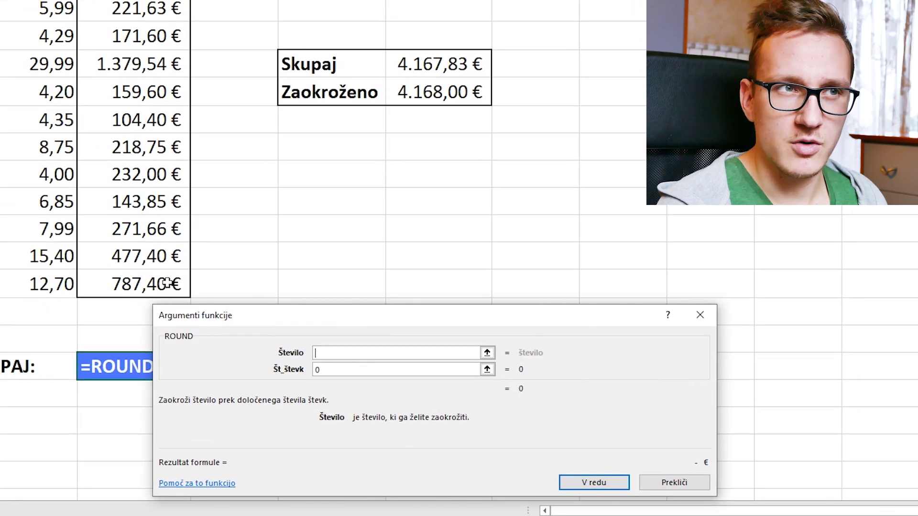
Step: Nest a SUM of D2:D12 as ROUND's number argument, clearing the stray 0 from SUM's second argument
{"action": "type", "text": "sum("}
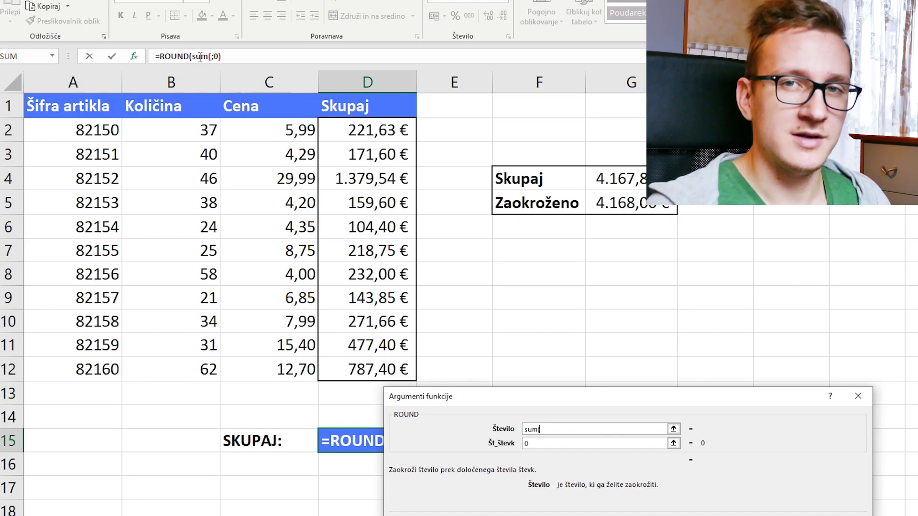
{"action": "left_click", "coordinate": [201, 56]}
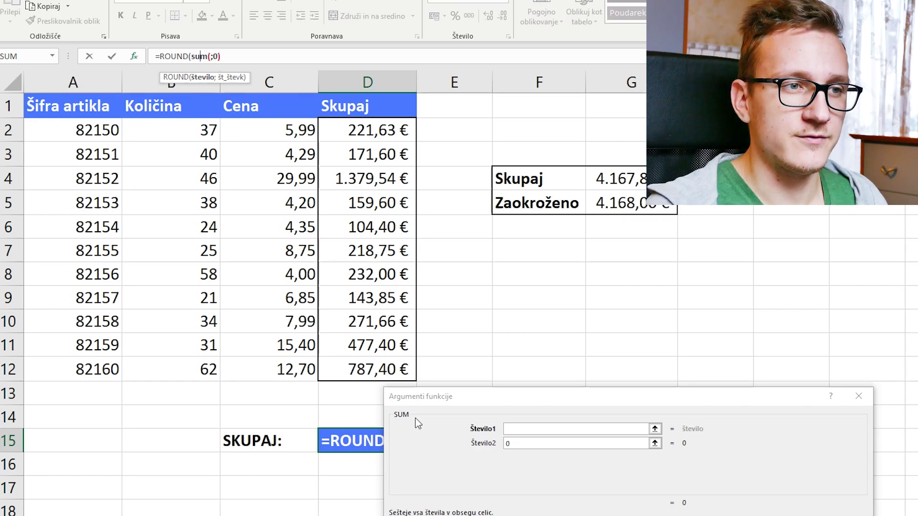
{"action": "left_click", "coordinate": [533, 444]}
{"action": "key", "text": "BackSpace"}
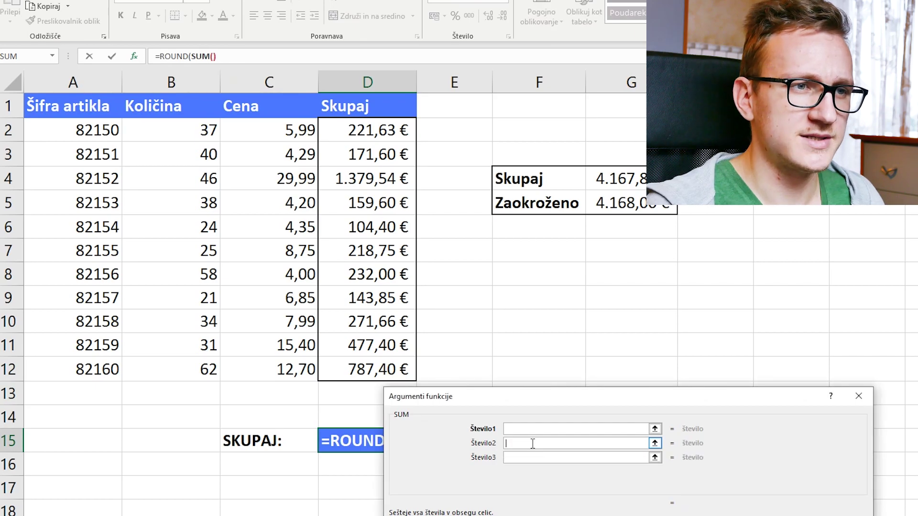
{"action": "left_click", "coordinate": [530, 429]}
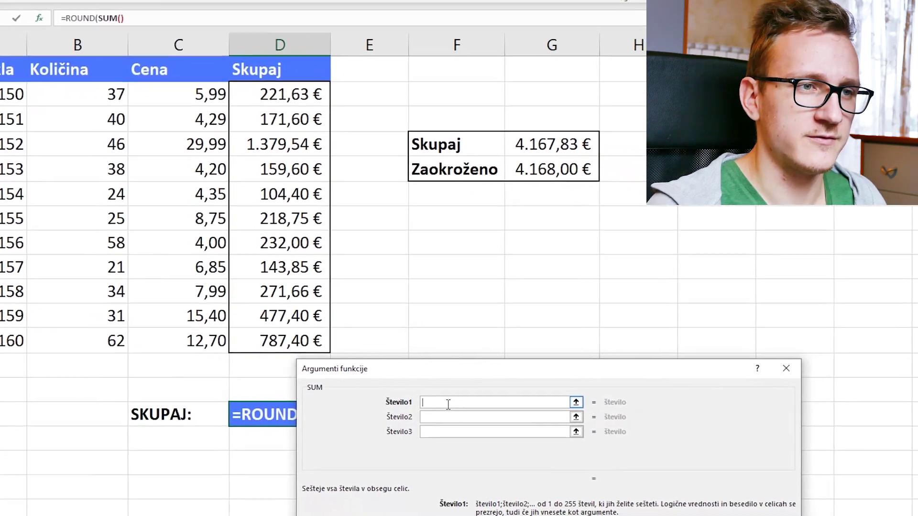
{"action": "left_click_drag", "start_coordinate": [259, 76], "coordinate": [249, 327]}
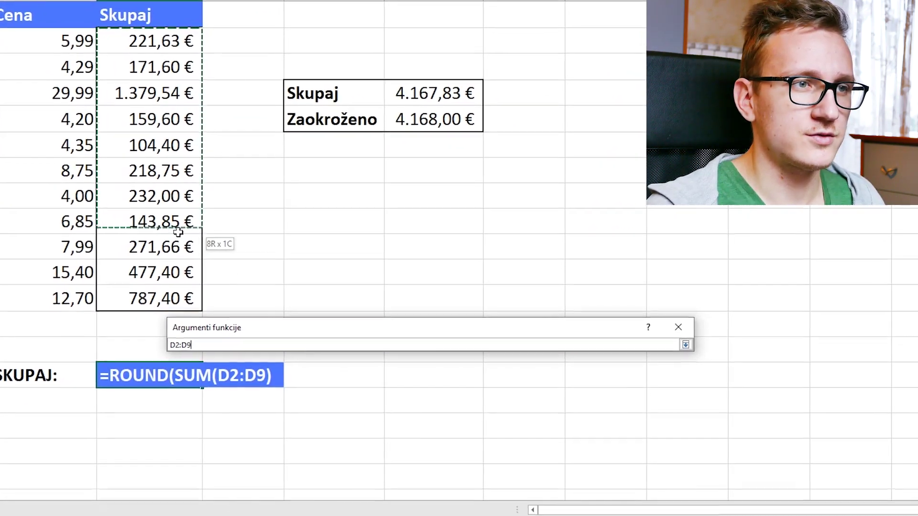
{"action": "left_click_drag", "start_coordinate": [171, 288], "coordinate": [171, 291]}
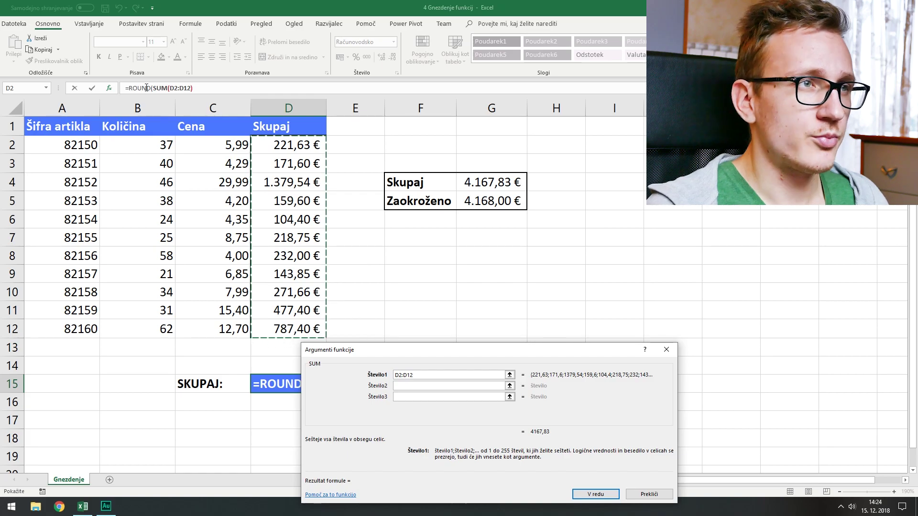
Step: Return to the outer ROUND function's arguments, set its number of digits to 0 and commit the nested formula
{"action": "left_click", "coordinate": [146, 87]}
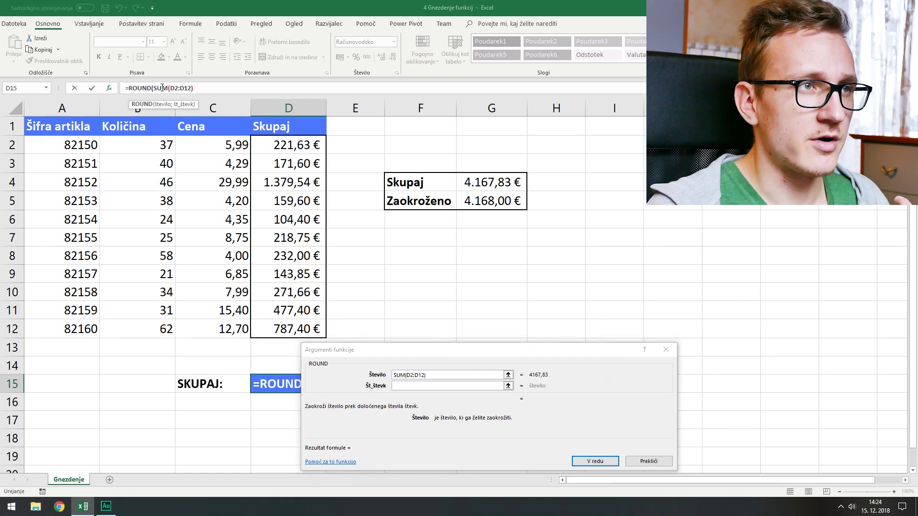
{"action": "left_click", "coordinate": [162, 87]}
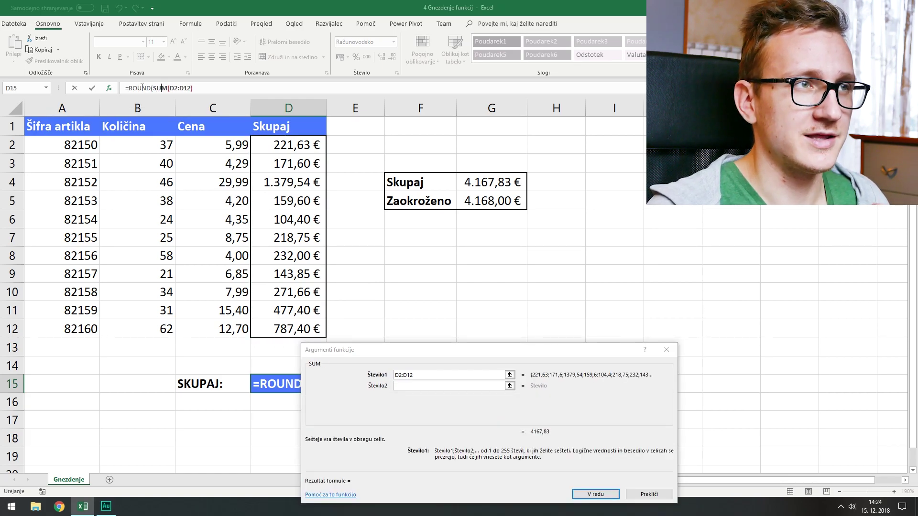
{"action": "left_click", "coordinate": [142, 88]}
{"action": "left_click", "coordinate": [414, 386]}
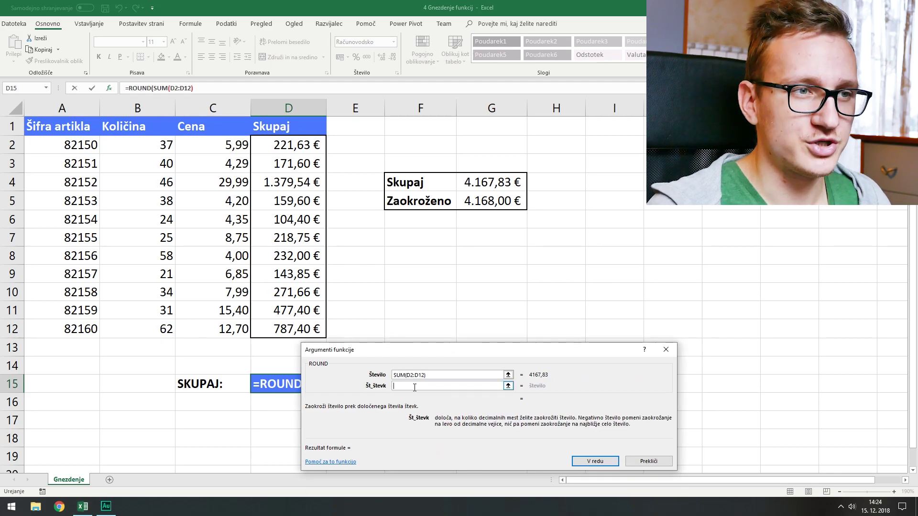
{"action": "type", "text": "0"}
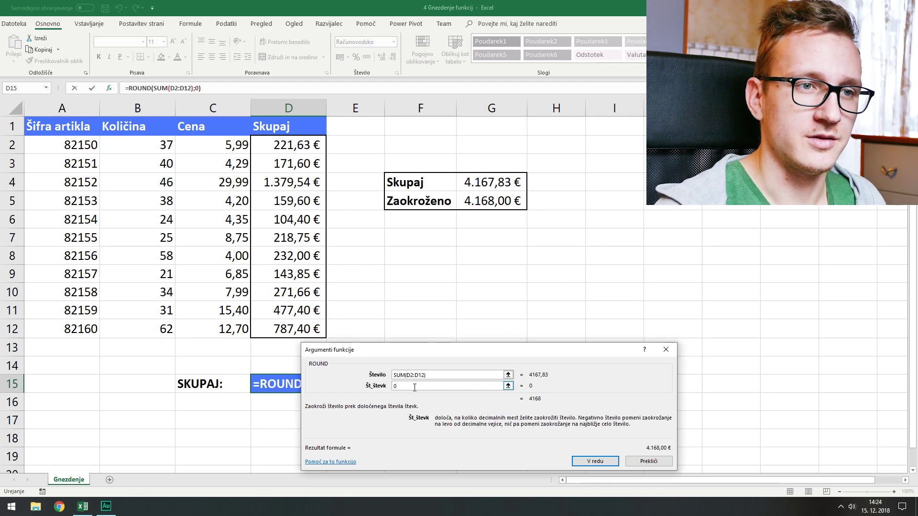
{"action": "left_click", "coordinate": [585, 459]}
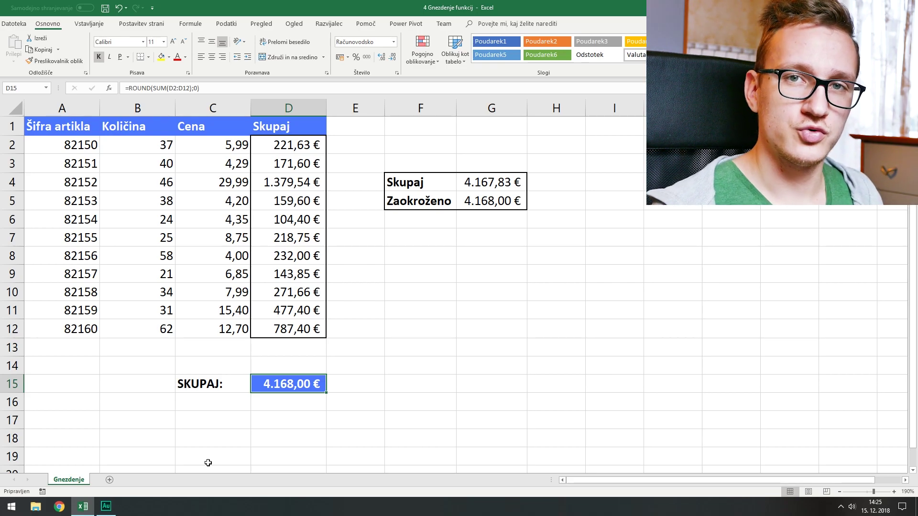
Step: Clear cell D15 and enter a plain SUM of D2:D12 there instead
{"action": "key", "text": "Delete"}
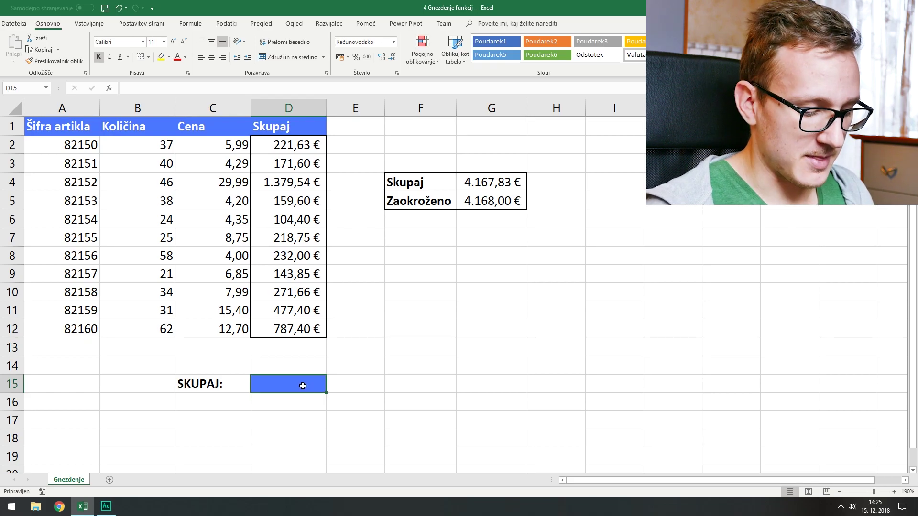
{"action": "type", "text": "=sum"}
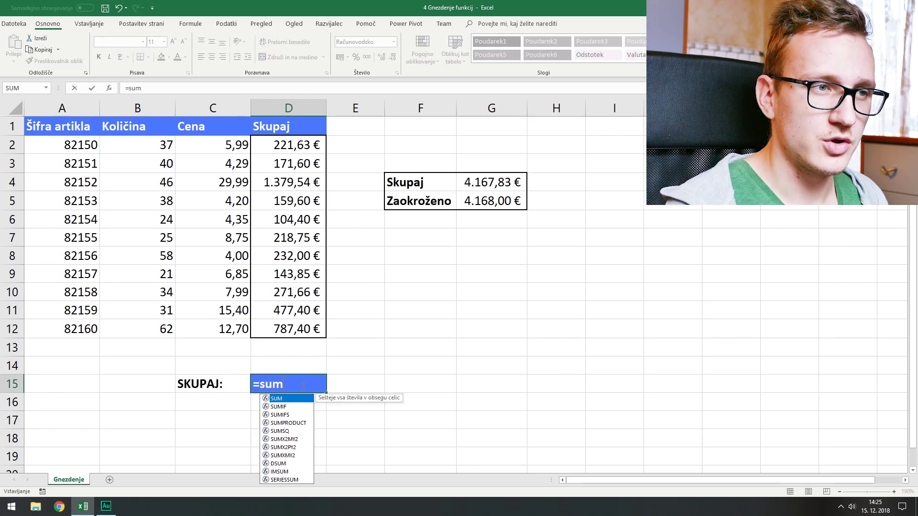
{"action": "double_click", "coordinate": [297, 399]}
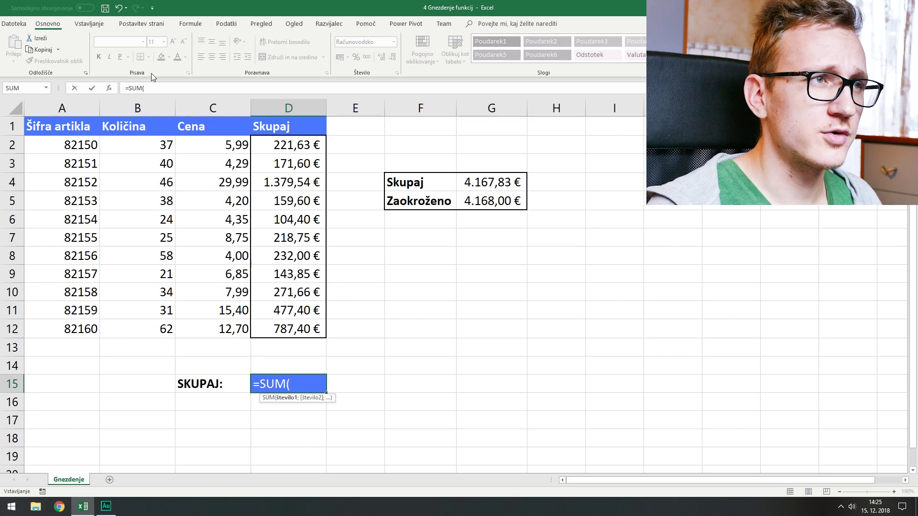
{"action": "left_click", "coordinate": [109, 88]}
{"action": "left_click_drag", "start_coordinate": [285, 145], "coordinate": [291, 325]}
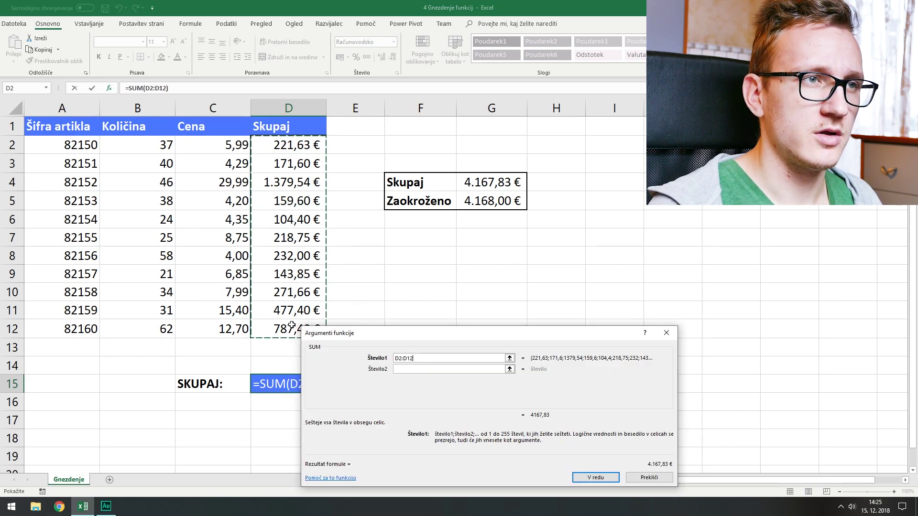
{"action": "left_click", "coordinate": [596, 478]}
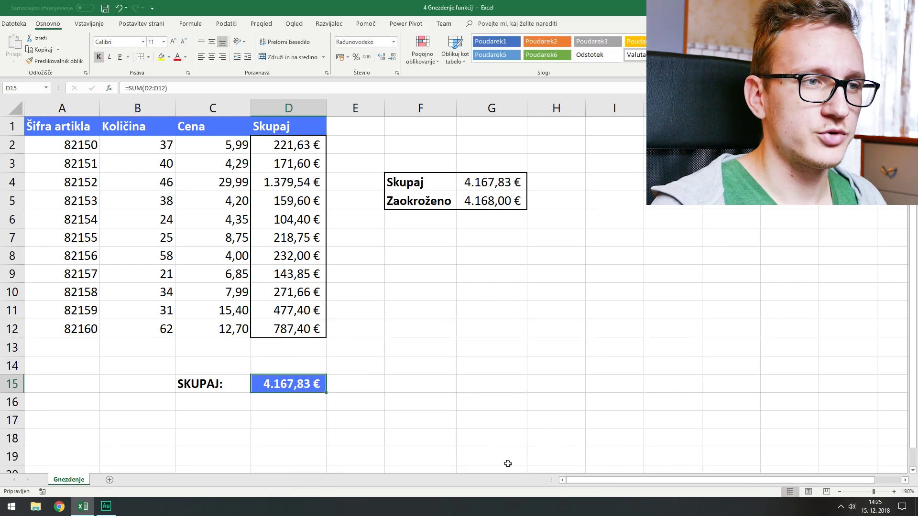
Step: Wrap the SUM formula in D15 in a ROUND function with 0 decimal places, giving =ROUND(SUM(D2:D12);0)
{"action": "double_click", "coordinate": [304, 385]}
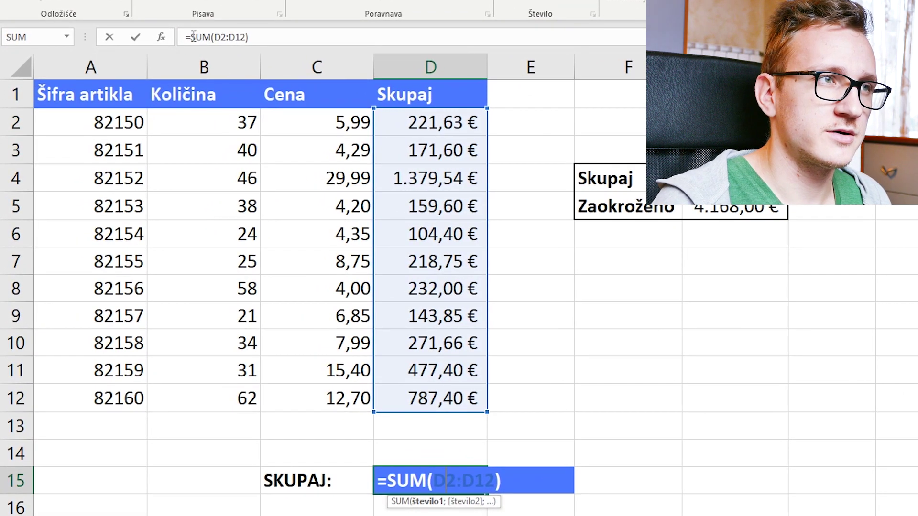
{"action": "left_click", "coordinate": [193, 37]}
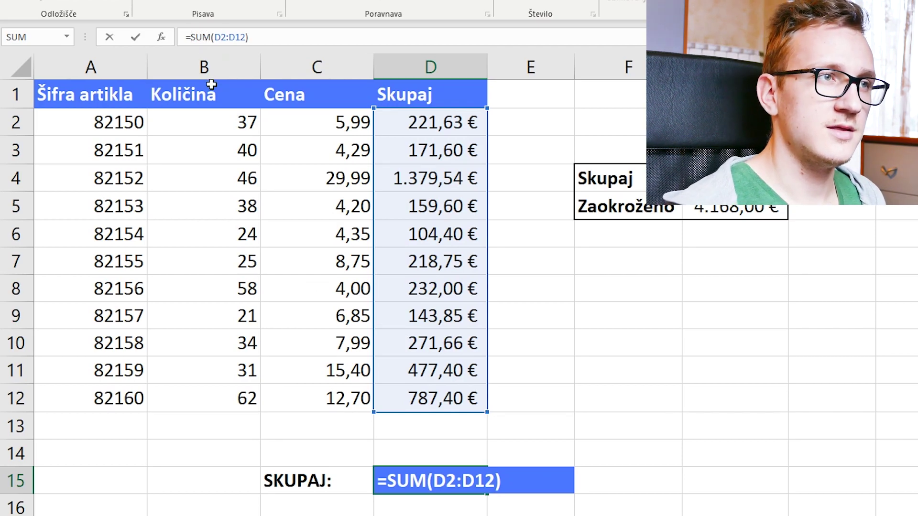
{"action": "type", "text": "round"}
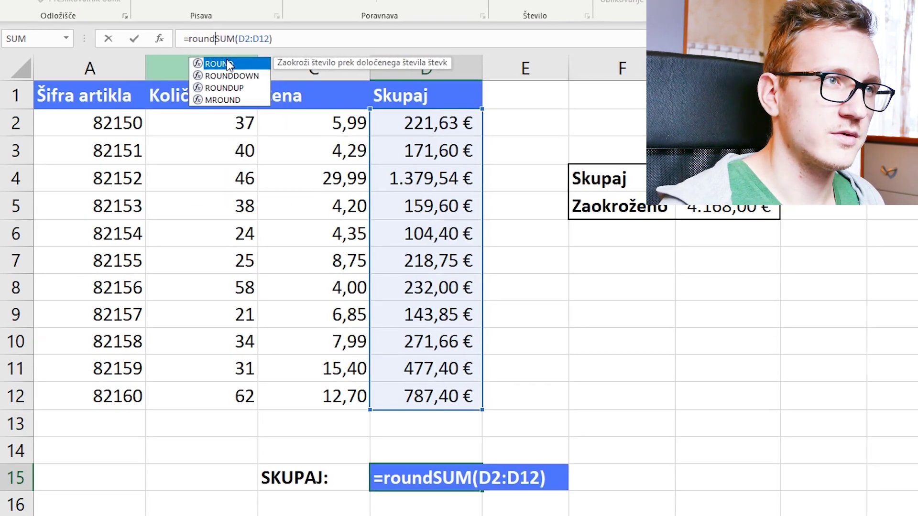
{"action": "key", "text": "Tab"}
{"action": "left_click", "coordinate": [162, 37]}
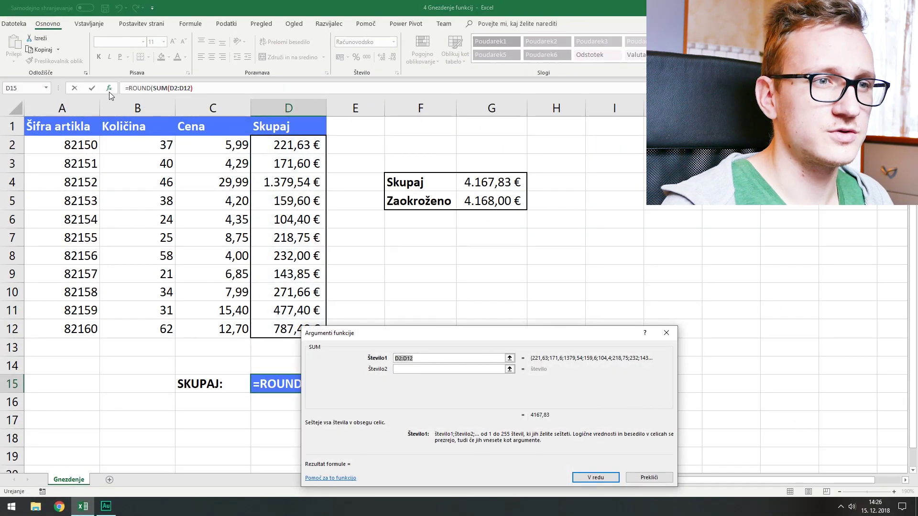
{"action": "left_click", "coordinate": [139, 88]}
{"action": "left_click", "coordinate": [413, 368]}
{"action": "type", "text": "0"}
{"action": "key", "text": "Return"}
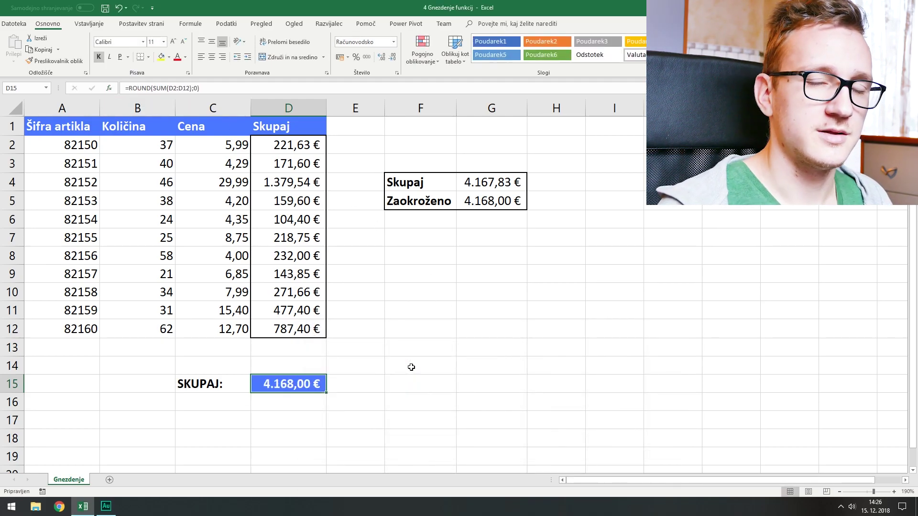
{"action": "left_click", "coordinate": [416, 381]}
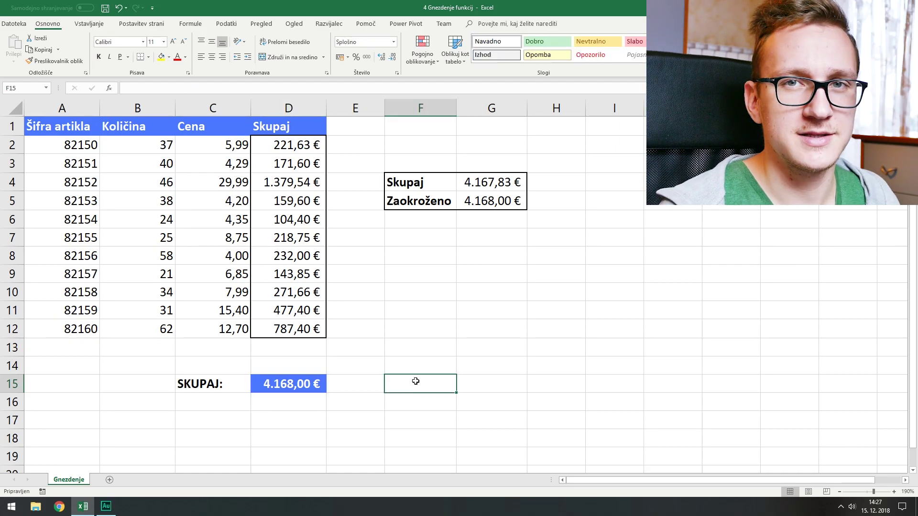